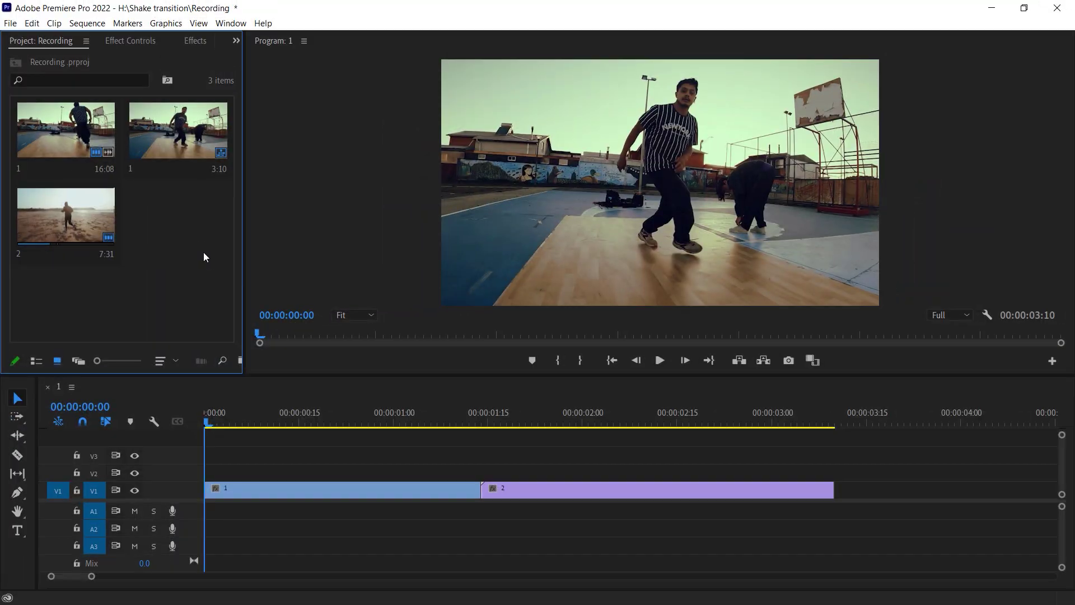
- Import the Camera Shake Transition - WAHLA VFX preset and expand its SHAKE TRANSITIONS and Shake folders
{"action": "left_click", "coordinate": [200, 44]}
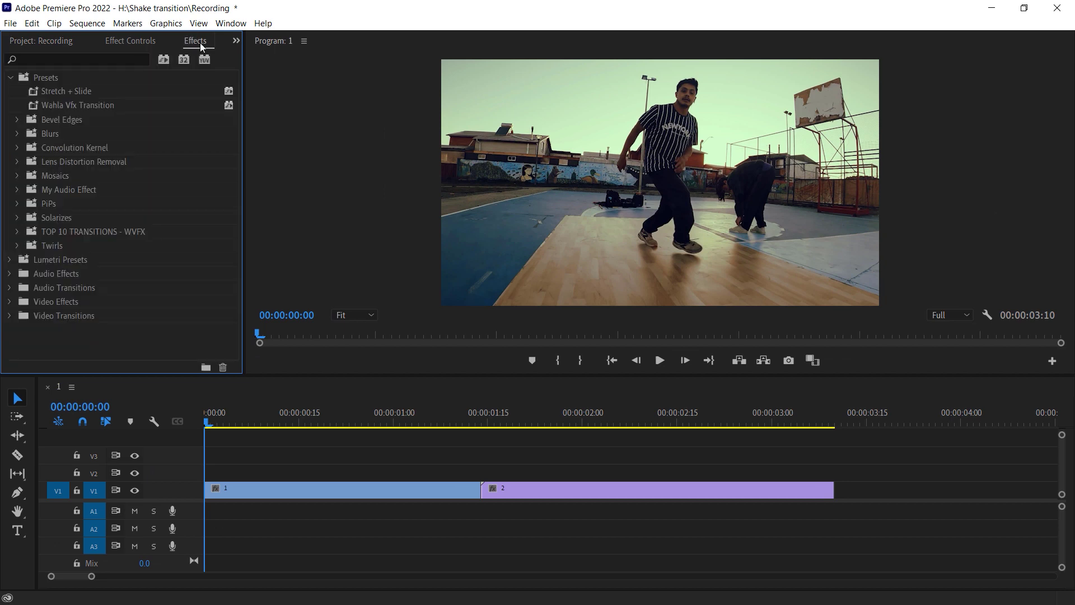
{"action": "right_click", "coordinate": [155, 118]}
{"action": "left_click", "coordinate": [230, 157]}
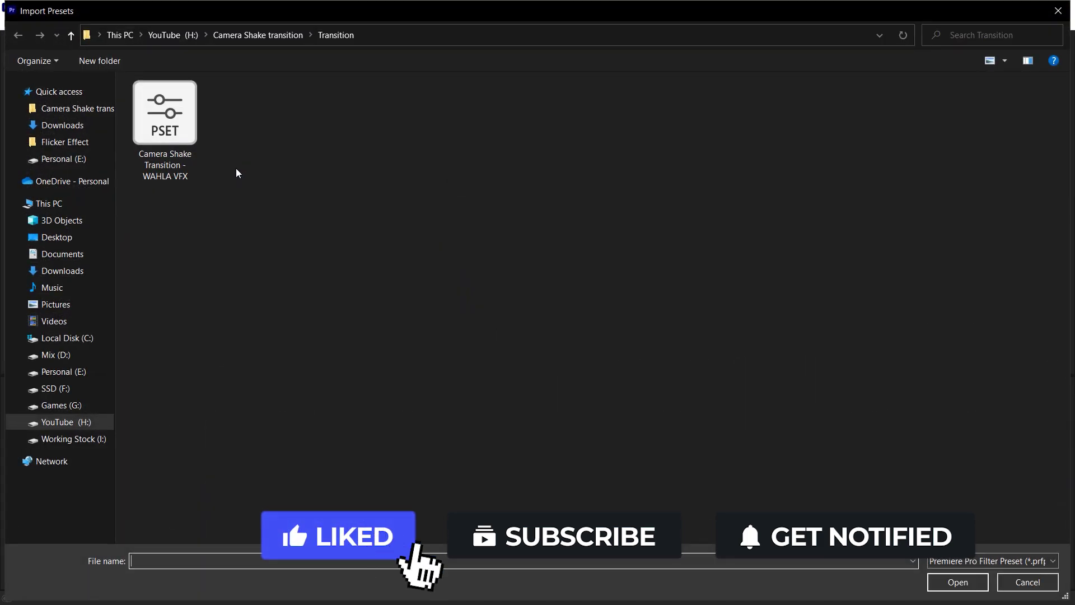
{"action": "left_click", "coordinate": [168, 152]}
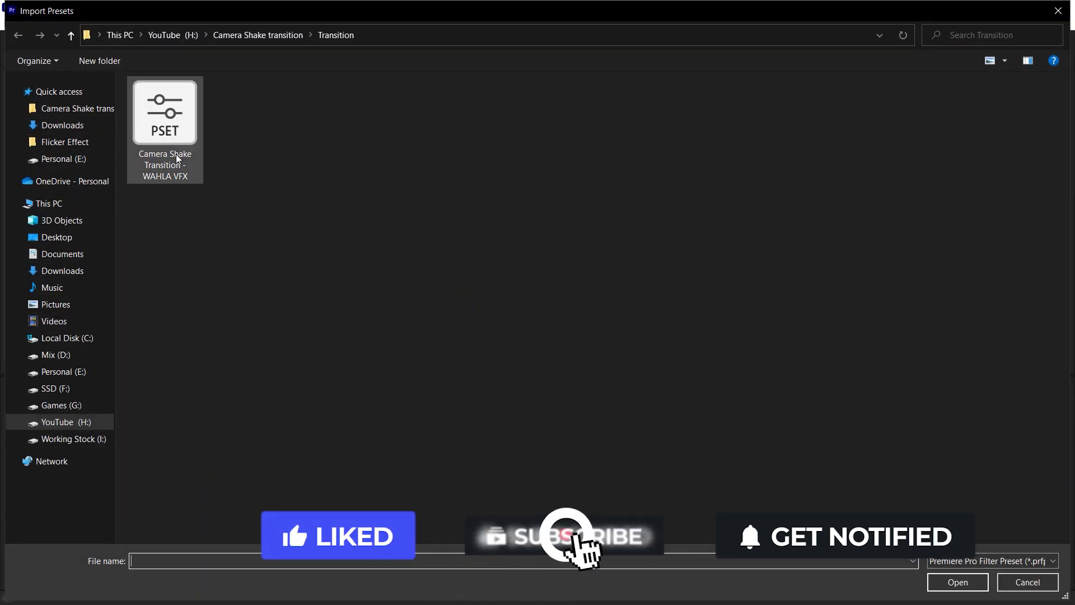
{"action": "left_click", "coordinate": [962, 585]}
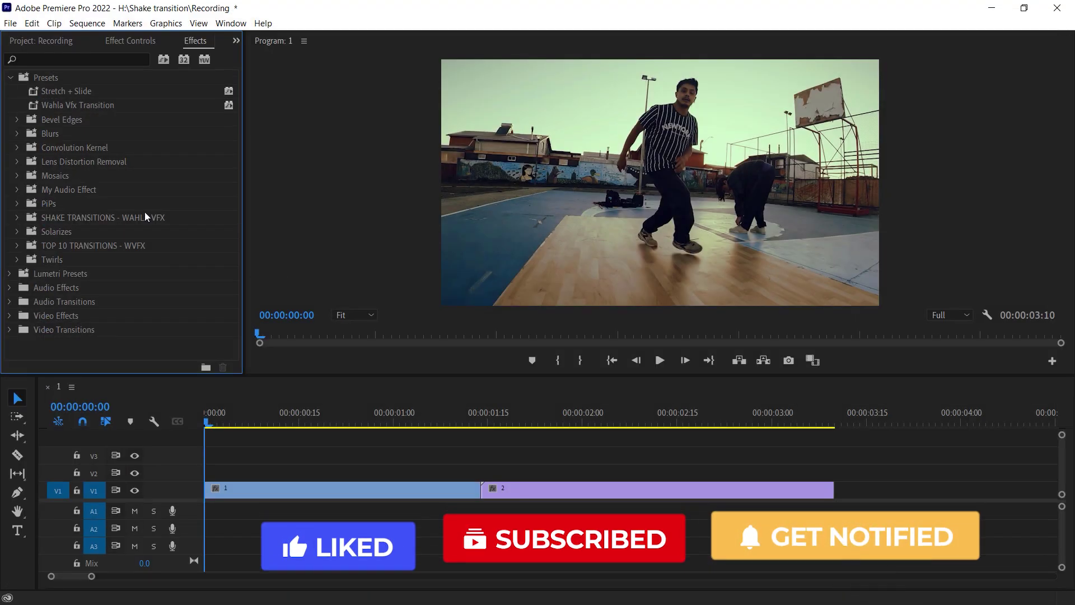
{"action": "left_click", "coordinate": [158, 220]}
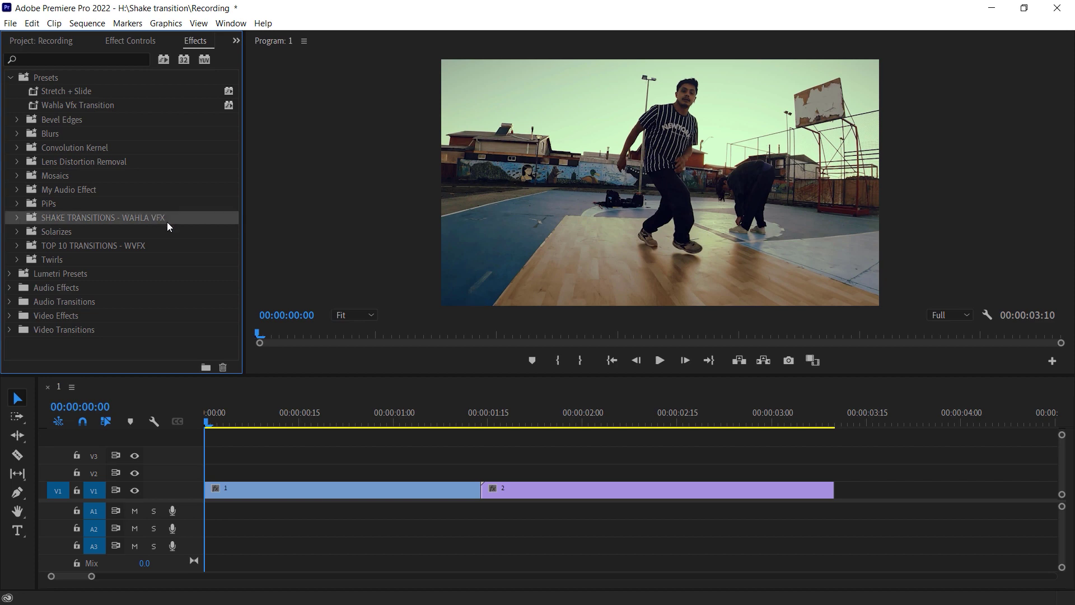
{"action": "left_click", "coordinate": [17, 218]}
{"action": "double_click", "coordinate": [62, 233]}
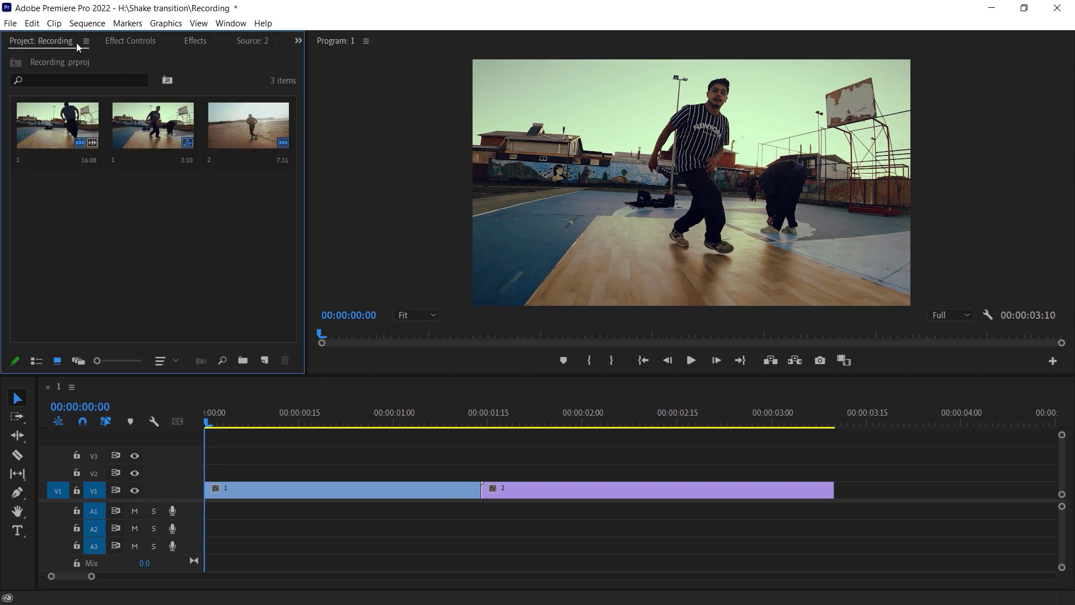
- Create a new adjustment layer in the Project panel with its default settings
{"action": "right_click", "coordinate": [196, 230]}
{"action": "mouse_move", "coordinate": [325, 283]}
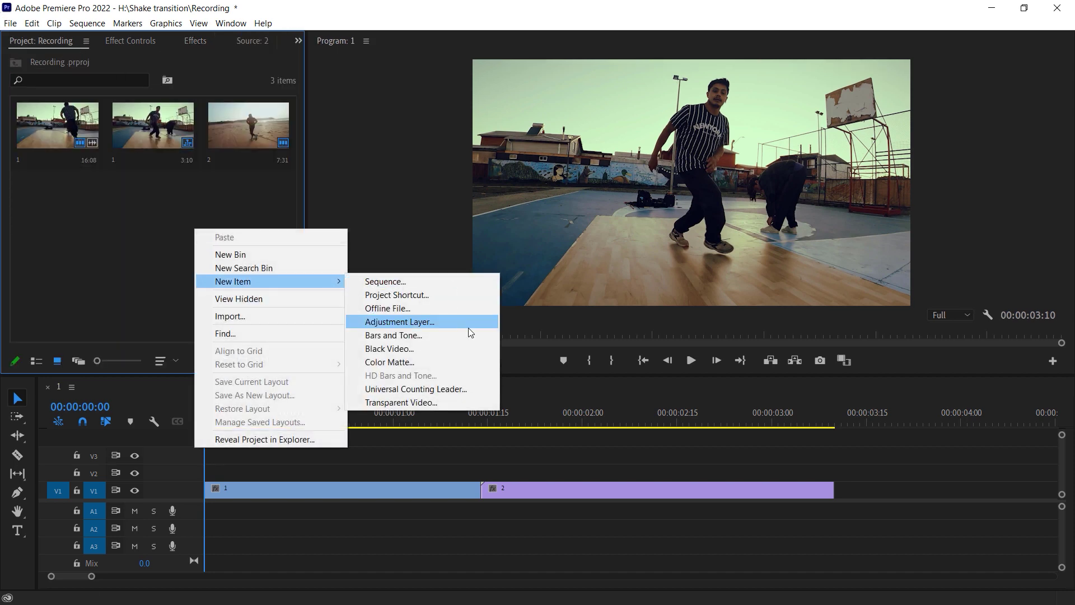
{"action": "left_click", "coordinate": [458, 321]}
{"action": "left_click", "coordinate": [569, 358]}
- Place the adjustment layer on V2 and park the playhead on clip 2's first frame
{"action": "left_click_drag", "start_coordinate": [72, 235], "coordinate": [312, 473]}
{"action": "left_click", "coordinate": [479, 424]}
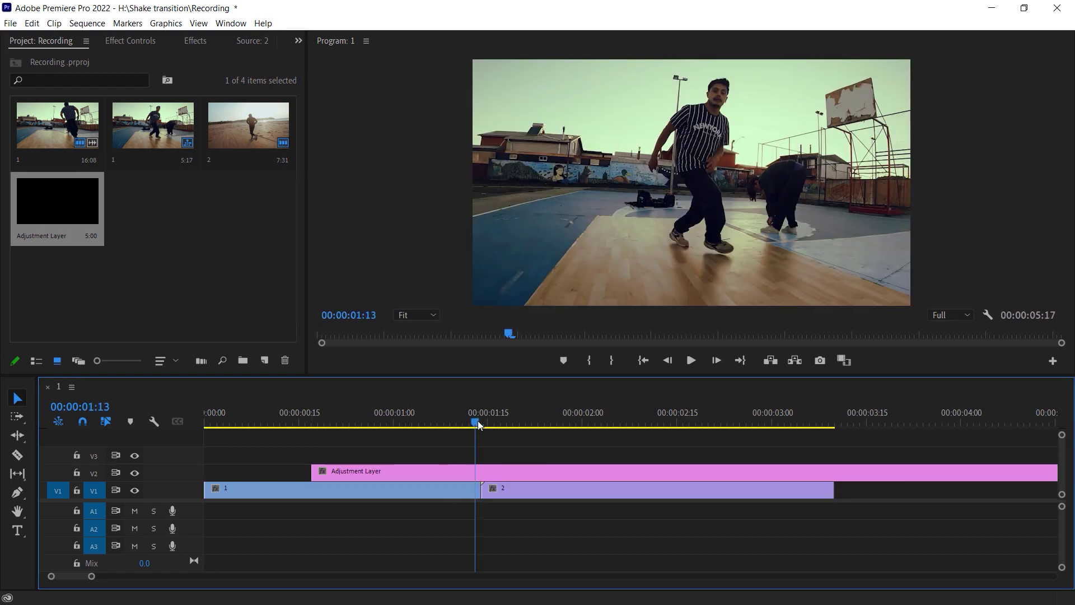
{"action": "left_click_drag", "start_coordinate": [478, 424], "coordinate": [484, 424]}
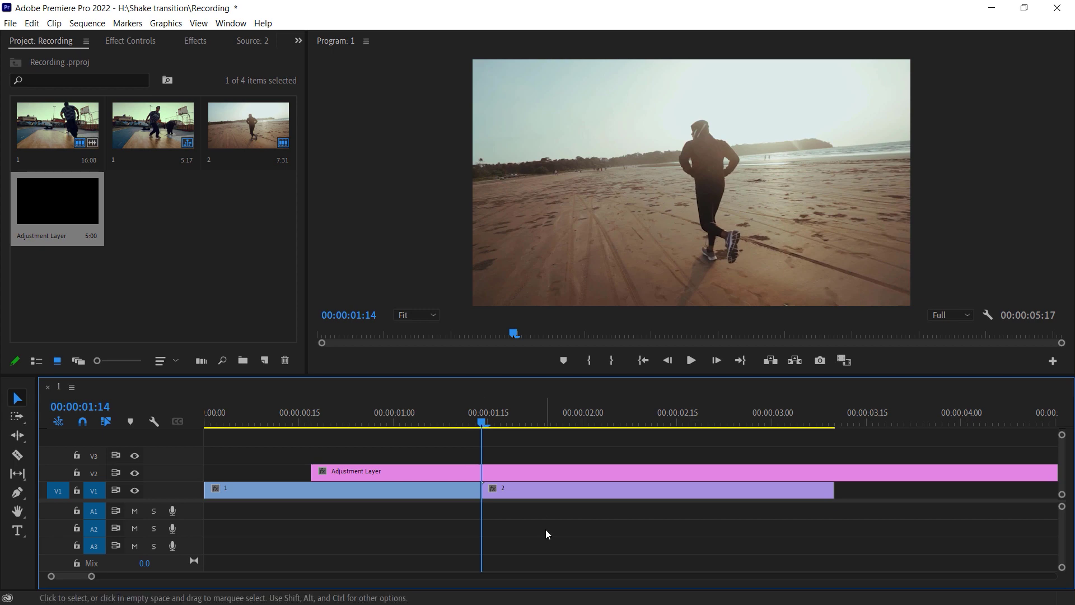
- Split the adjustment layer three frames after the cut and delete the later piece
{"action": "key", "text": "equal"}
{"action": "key", "text": "equal"}
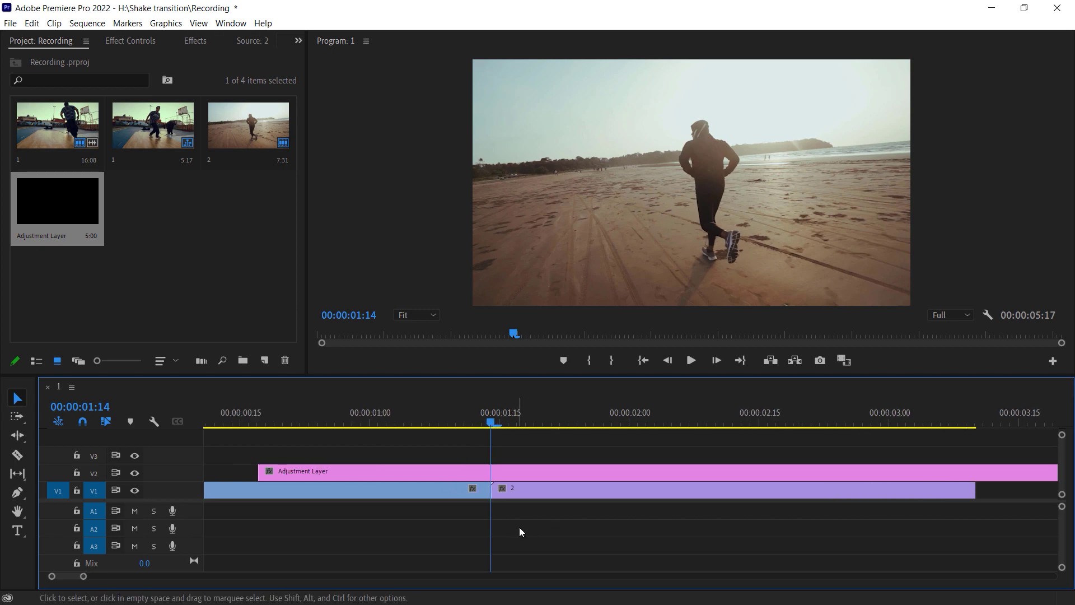
{"action": "key", "text": "Right"}
{"action": "key", "text": "Right"}
{"action": "key", "text": "Right"}
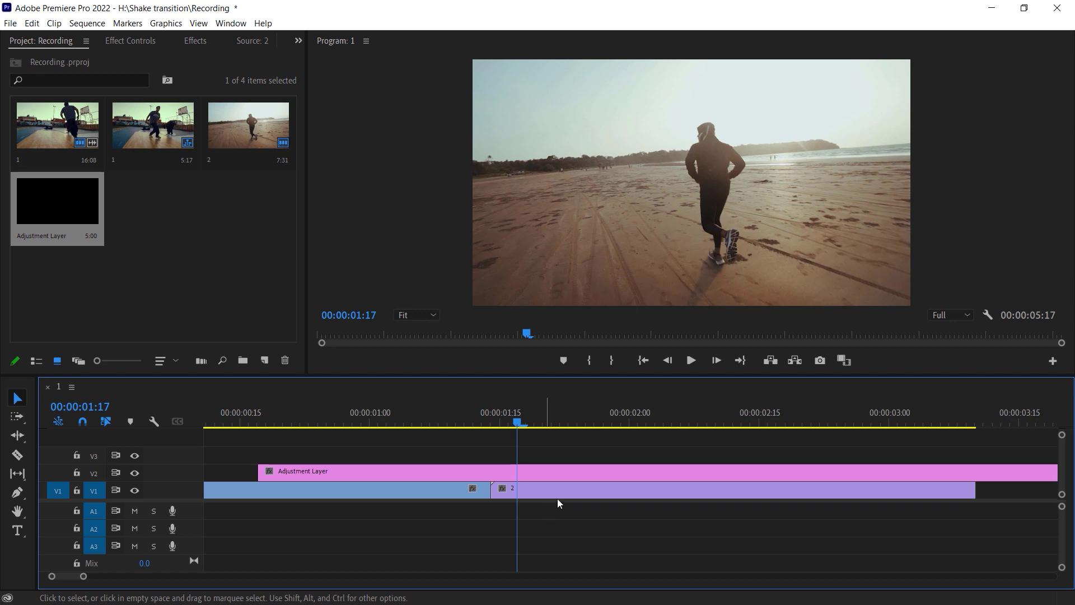
{"action": "left_click", "coordinate": [579, 477]}
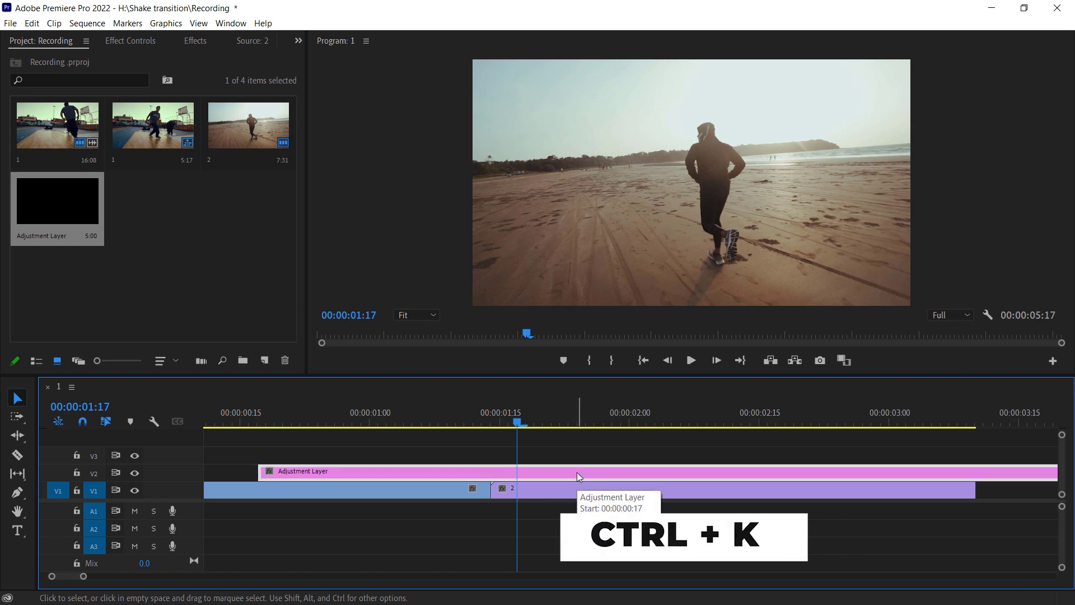
{"action": "key", "text": "ctrl+k"}
{"action": "key", "text": "Delete"}
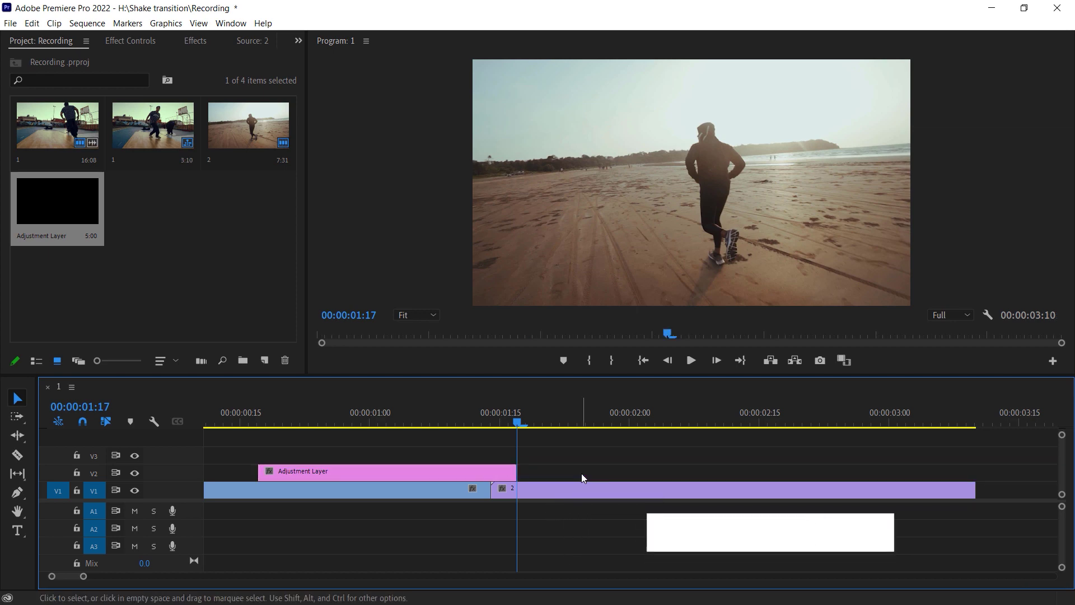
- Split the adjustment layer at 00:00:01:11 and delete the earlier piece
{"action": "key", "text": "Left"}
{"action": "key", "text": "Left"}
{"action": "key", "text": "Left"}
{"action": "key", "text": "Left"}
{"action": "key", "text": "Left"}
{"action": "key", "text": "Left"}
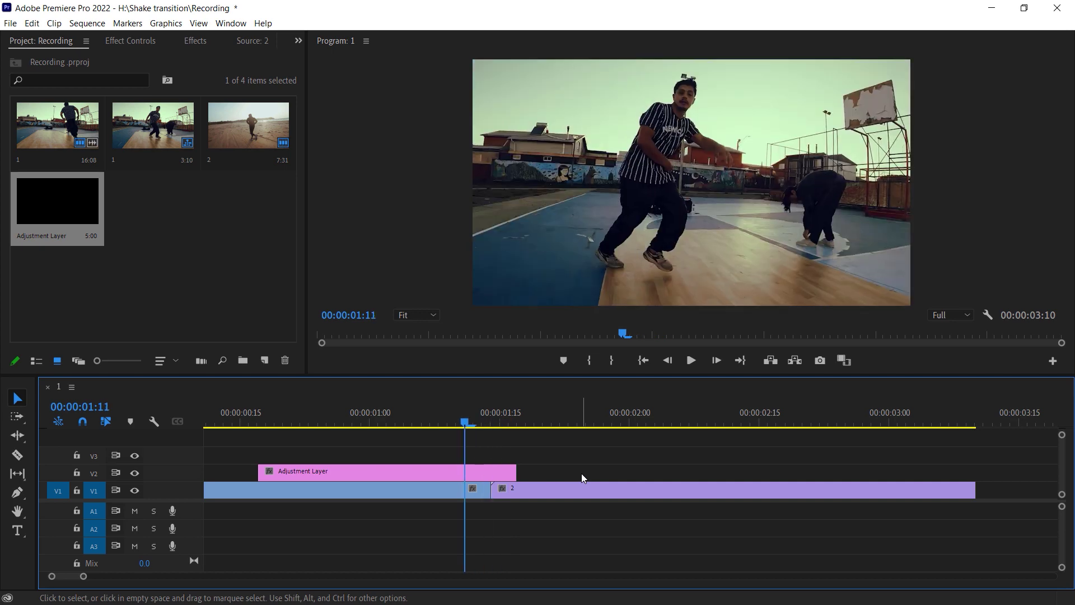
{"action": "left_click", "coordinate": [483, 477]}
{"action": "key", "text": "ctrl+k"}
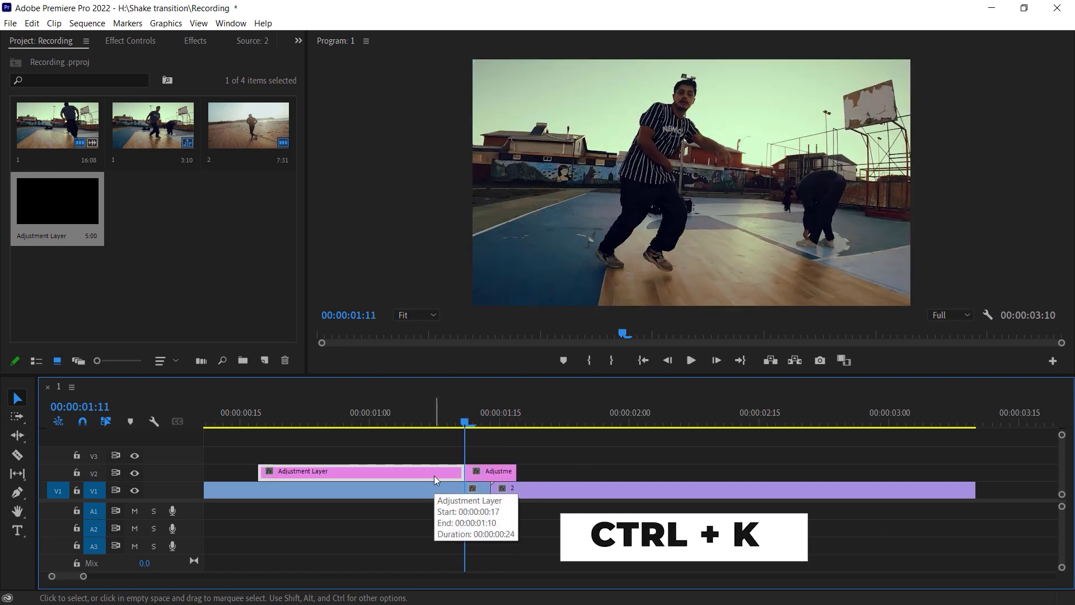
{"action": "left_click", "coordinate": [437, 480]}
{"action": "key", "text": "Delete"}
{"action": "key", "text": "equal"}
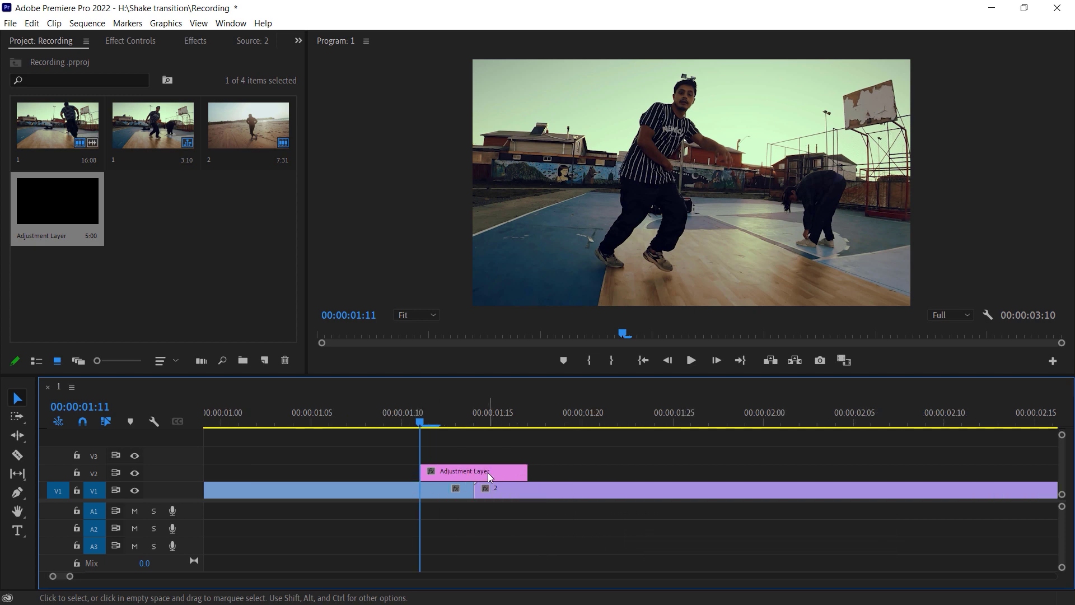
- Apply the Shake 01 preset to the adjustment layer and scrub across the cut to preview it
{"action": "left_click", "coordinate": [191, 41]}
{"action": "scroll", "coordinate": [78, 225], "scroll_direction": "down", "scroll_amount": 1}
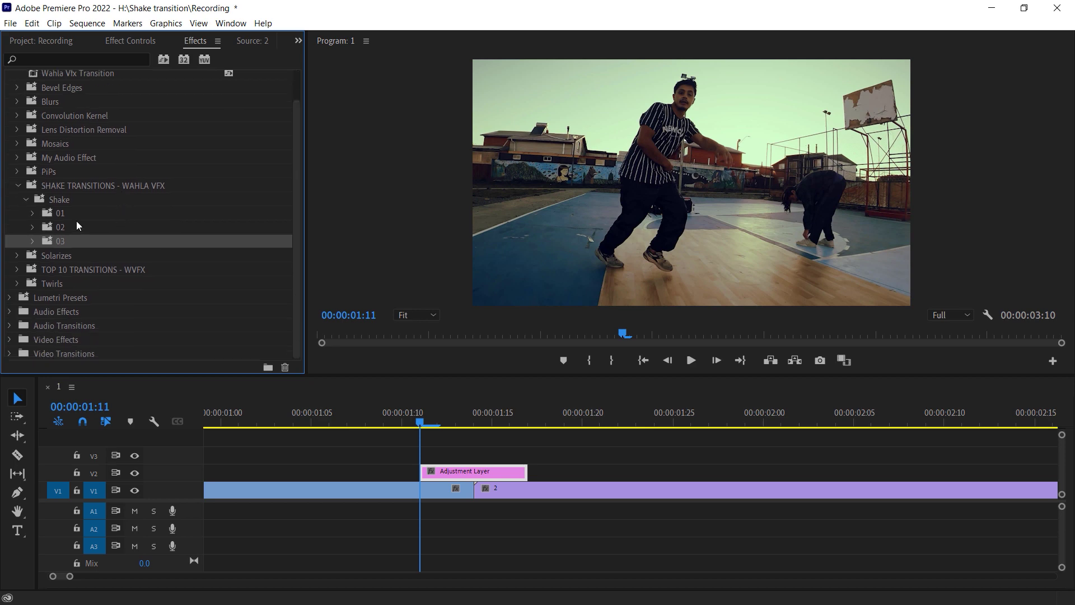
{"action": "left_click", "coordinate": [57, 217]}
{"action": "left_click", "coordinate": [33, 214]}
{"action": "left_click", "coordinate": [58, 229]}
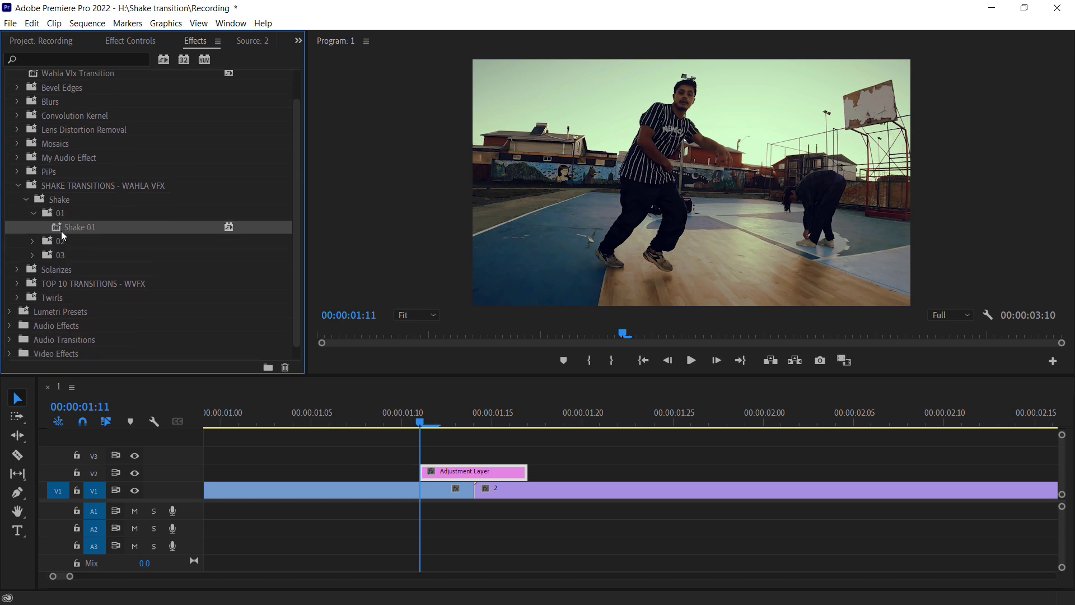
{"action": "left_click_drag", "start_coordinate": [61, 235], "coordinate": [485, 474]}
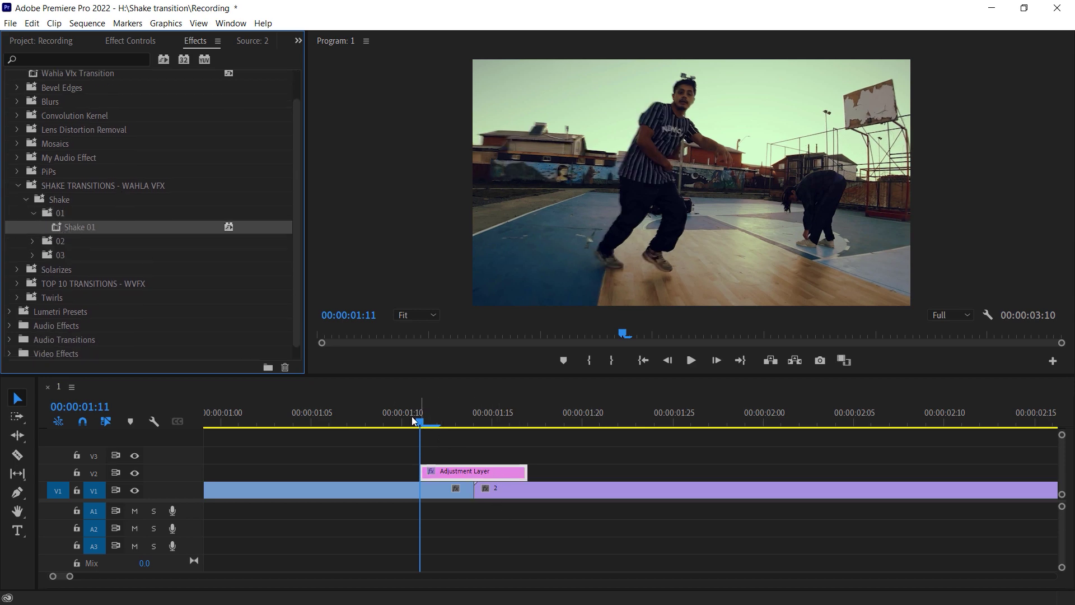
{"action": "left_click_drag", "start_coordinate": [413, 420], "coordinate": [365, 421]}
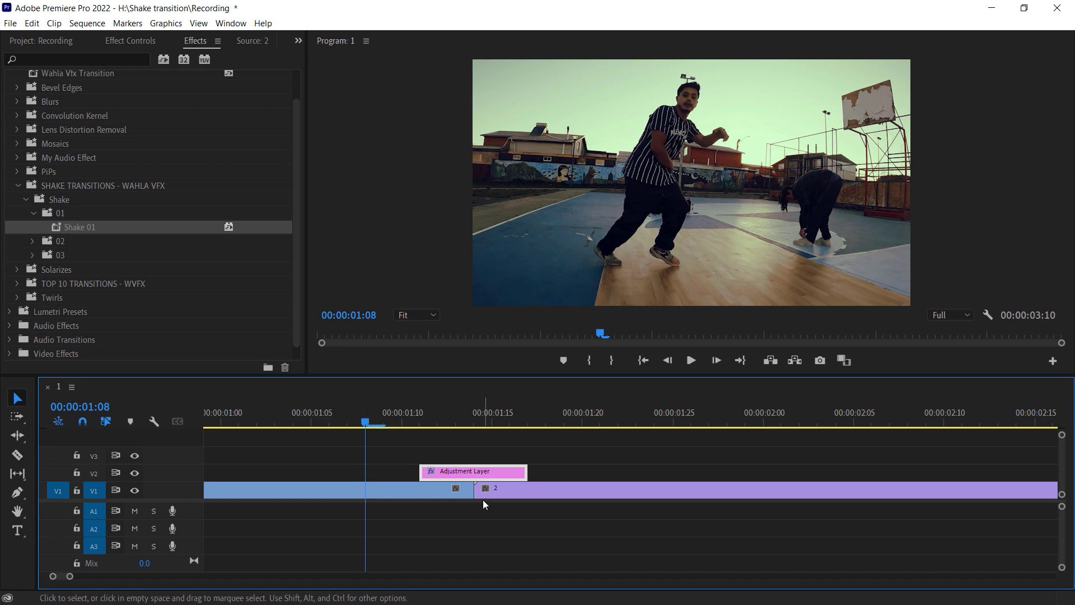
{"action": "left_click_drag", "start_coordinate": [582, 421], "coordinate": [505, 439]}
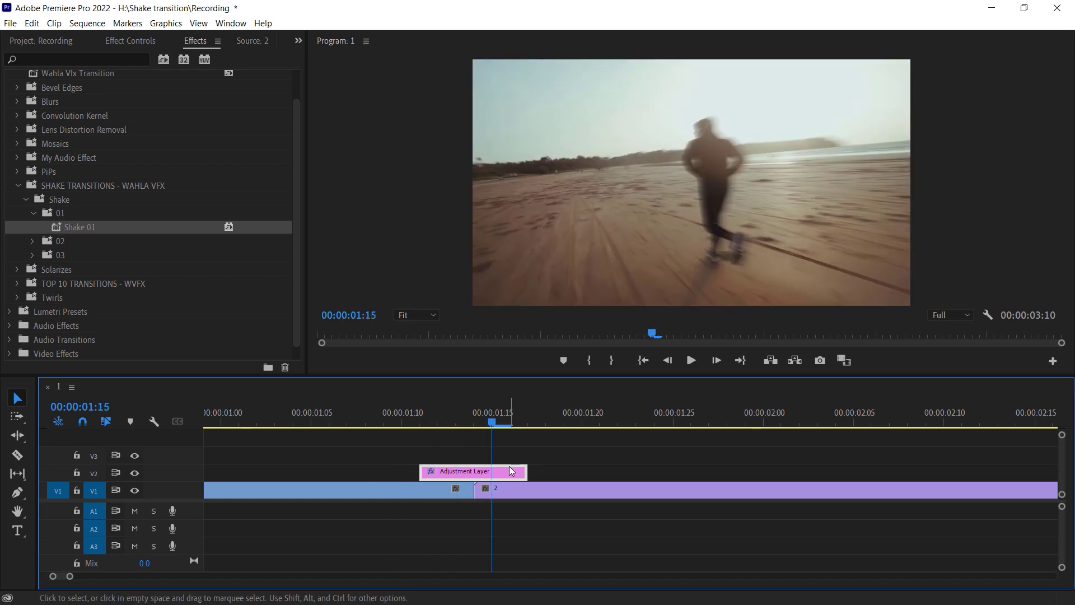
{"action": "left_click", "coordinate": [481, 423]}
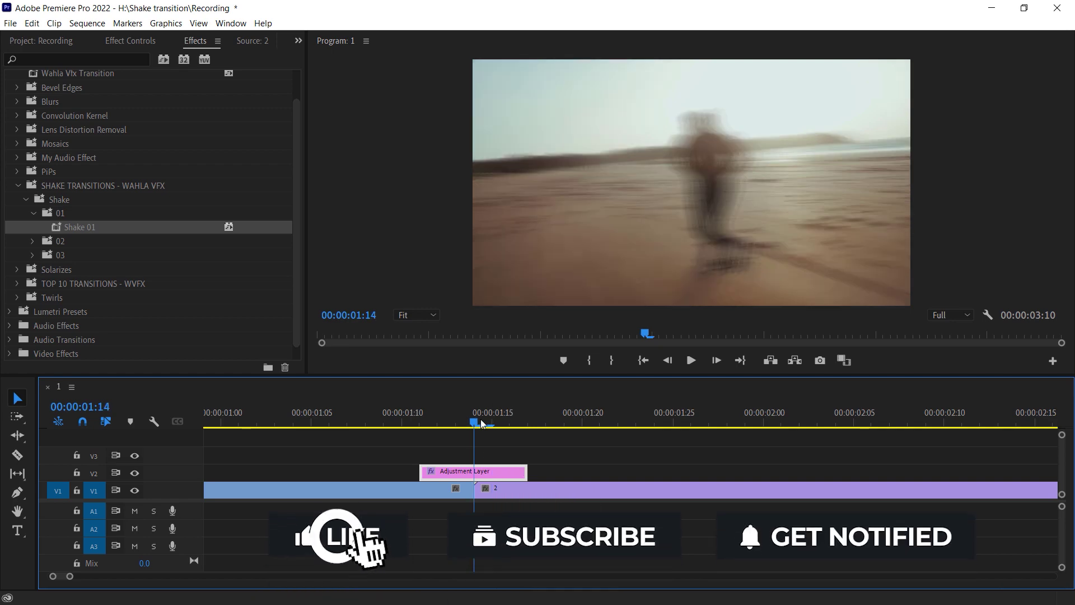
- Remove the Shake 01 attributes from the adjustment layer
{"action": "right_click", "coordinate": [501, 471]}
{"action": "left_click", "coordinate": [565, 71]}
{"action": "left_click", "coordinate": [567, 488]}
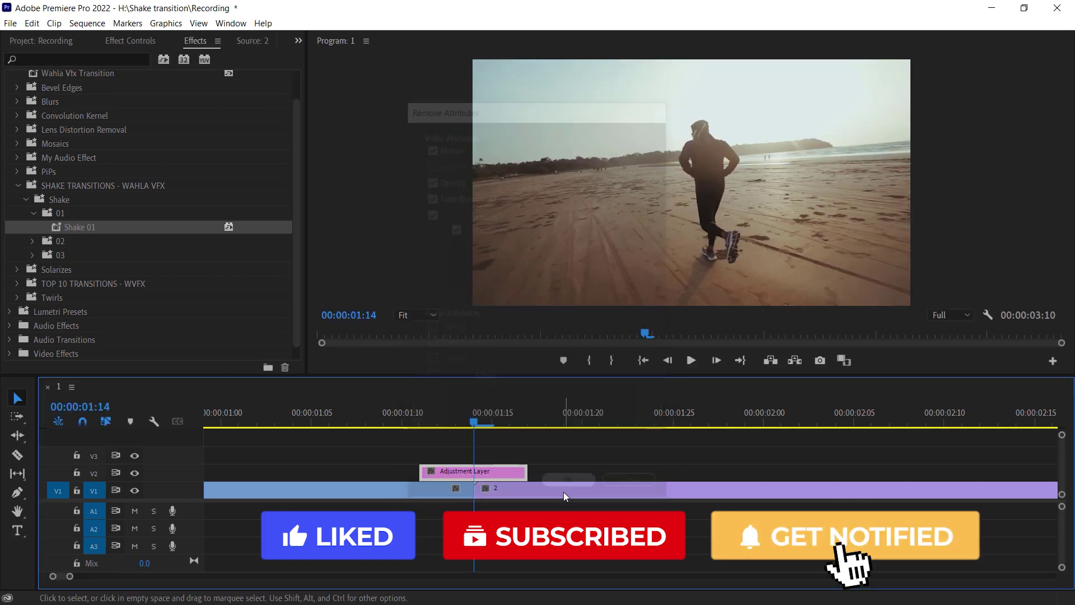
{"action": "left_click", "coordinate": [29, 242]}
- Expand the 02 shake folder and split the adjustment layer at the cut with Ctrl+K
{"action": "left_click", "coordinate": [32, 242]}
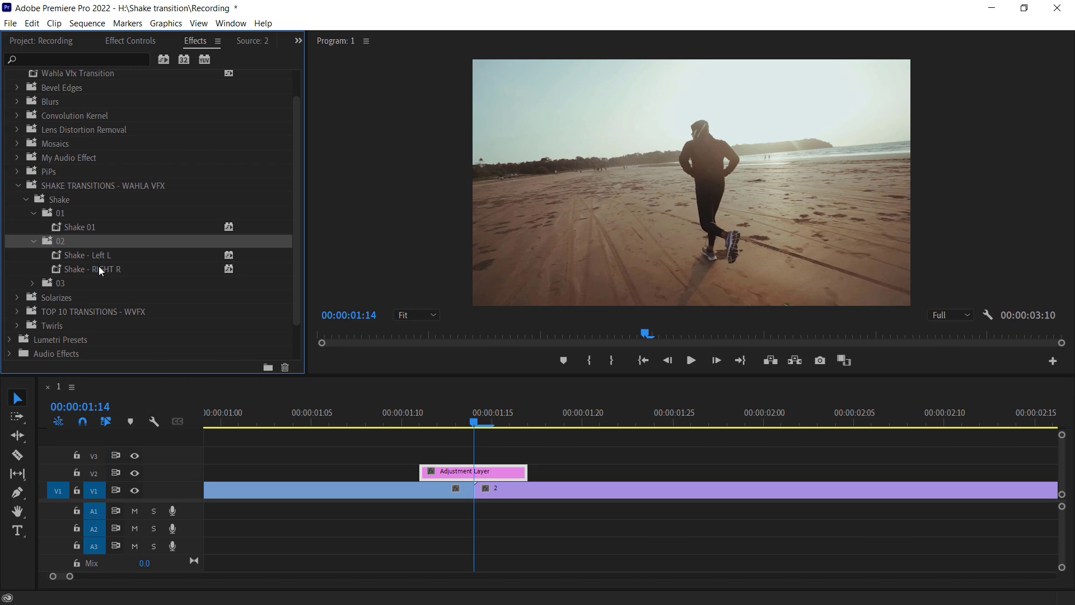
{"action": "left_click", "coordinate": [489, 481]}
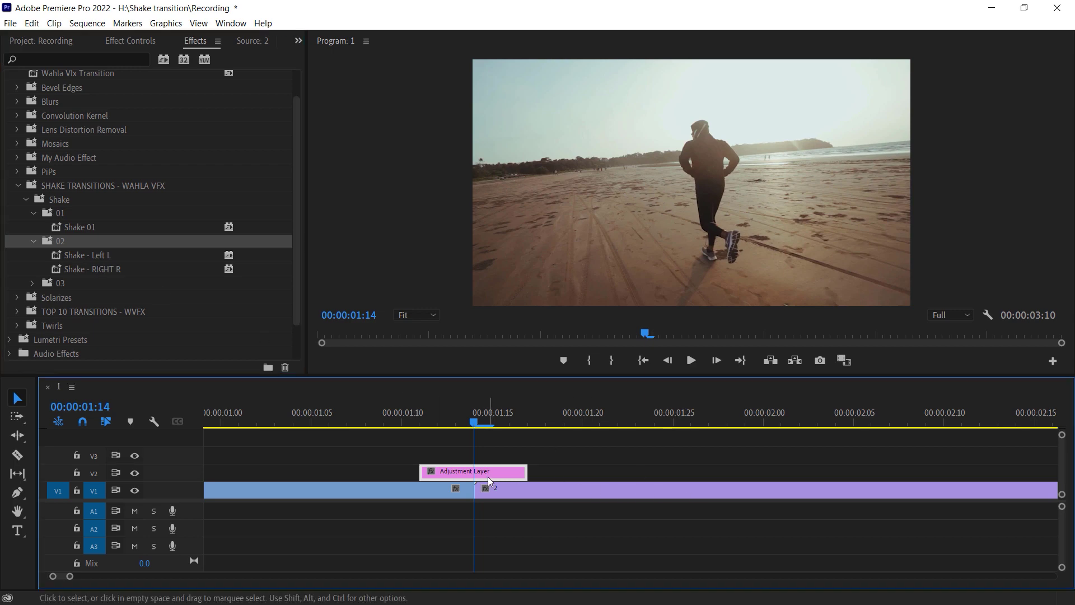
{"action": "key", "text": "ctrl+k"}
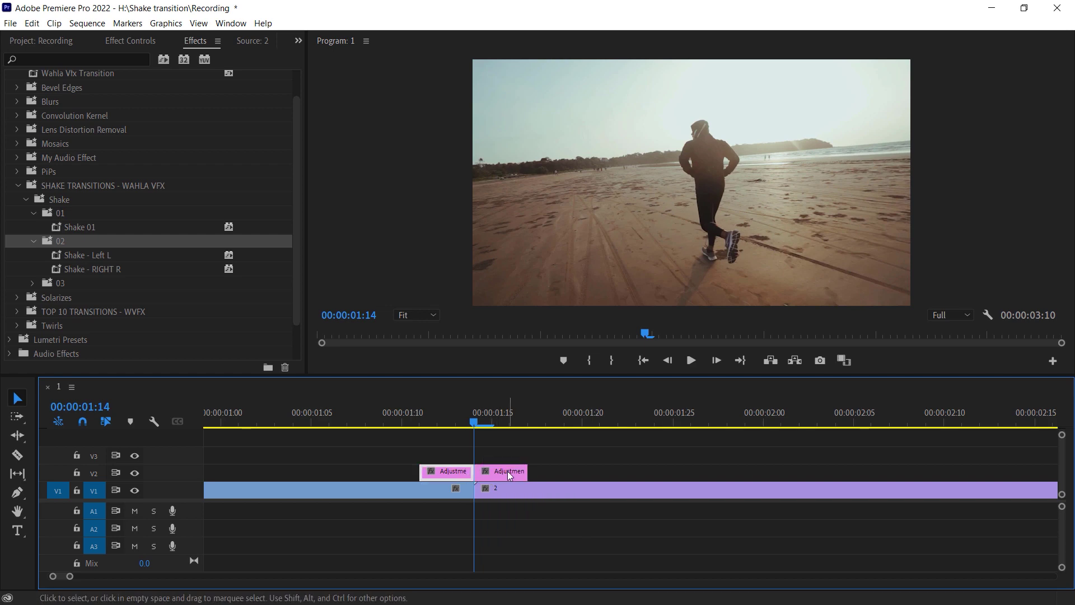
- Apply Shake - Left L to the first half and Shake - RIGHT R to the second half
{"action": "left_click", "coordinate": [112, 256]}
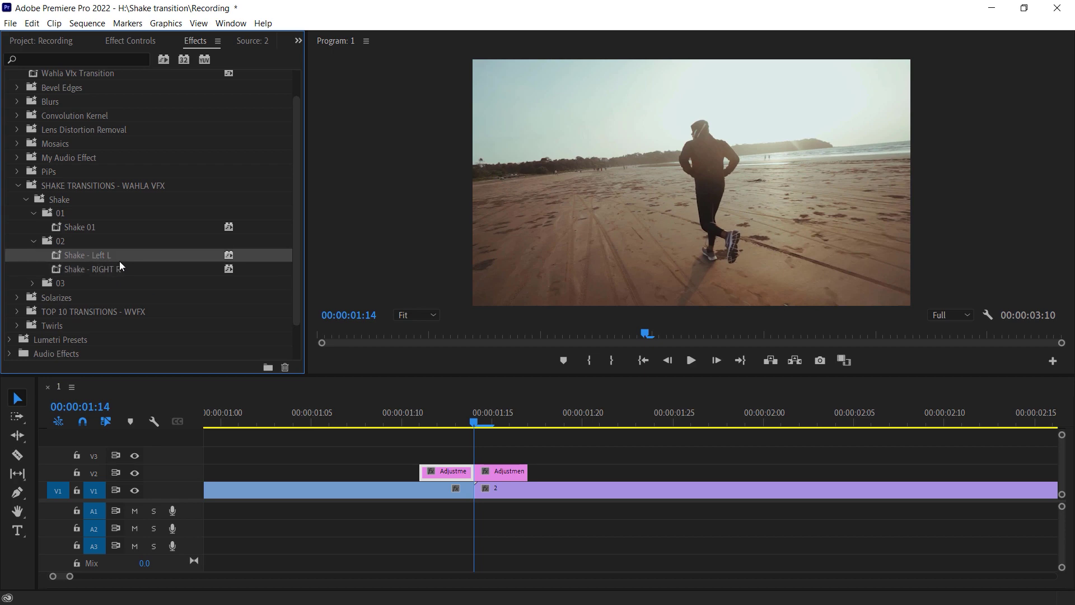
{"action": "left_click", "coordinate": [135, 275]}
{"action": "left_click_drag", "start_coordinate": [111, 260], "coordinate": [529, 481]}
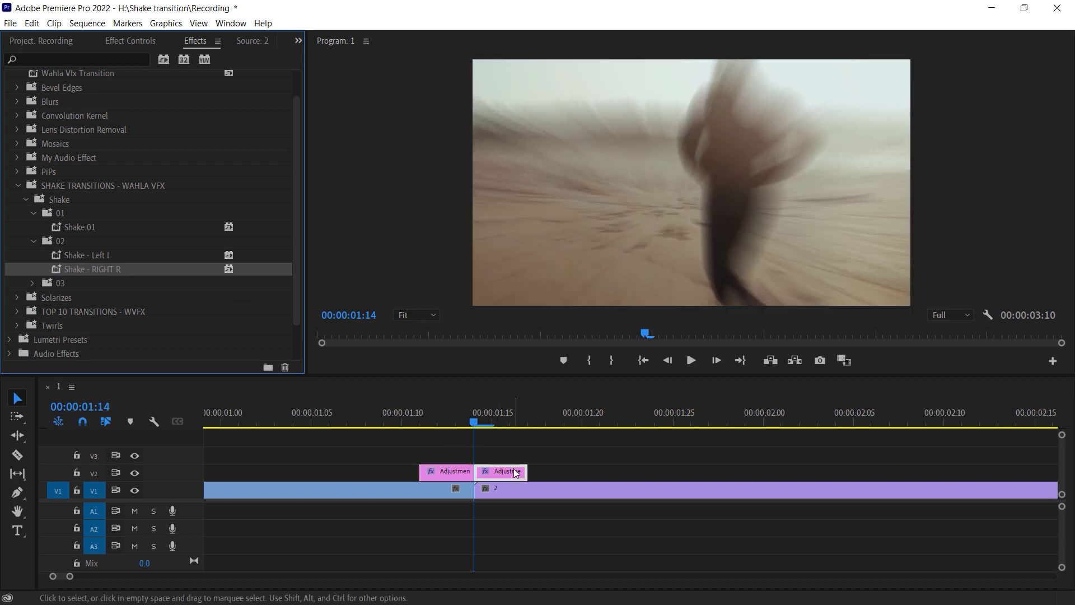
{"action": "left_click", "coordinate": [361, 424]}
- Play the shake transition in a maximized Program monitor, then restore the panel layout
{"action": "key", "text": "grave"}
{"action": "key", "text": "space"}
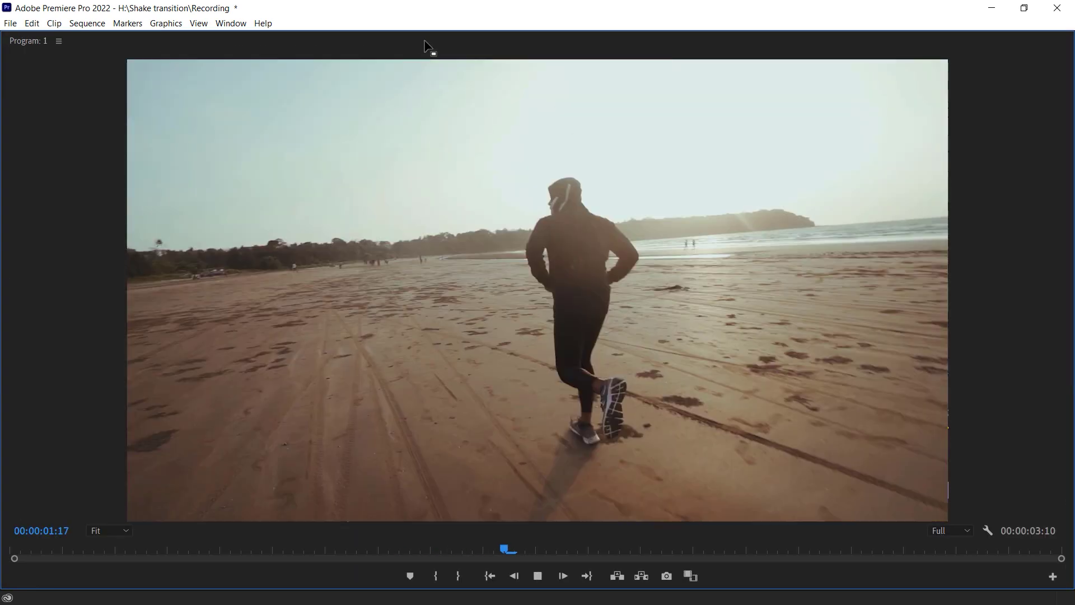
{"action": "key", "text": "space"}
{"action": "key", "text": "grave"}
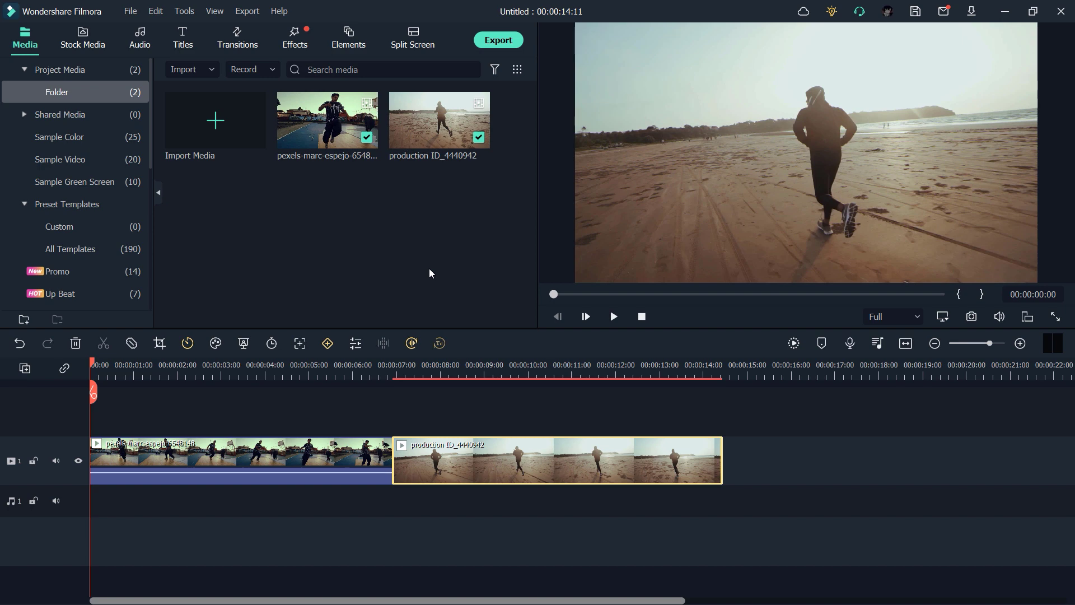
- Search Filmora's Effects library for 'Shake' and scroll down to the Chaos 1 result
{"action": "key", "text": "alt+6"}
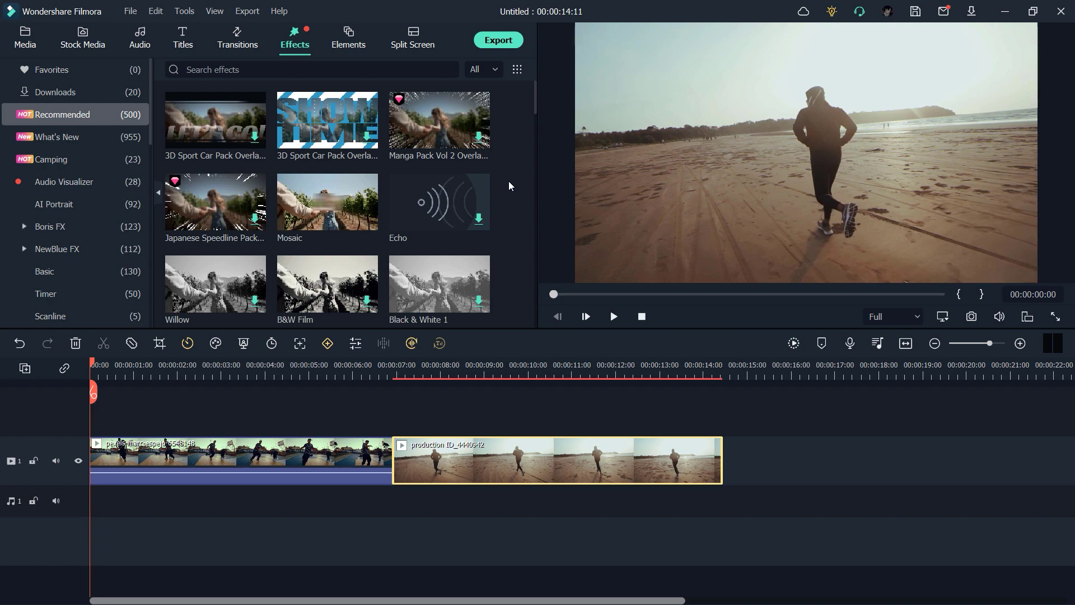
{"action": "scroll", "coordinate": [509, 180], "scroll_direction": "down", "scroll_amount": 5}
{"action": "scroll", "coordinate": [508, 180], "scroll_direction": "up", "scroll_amount": 5}
{"action": "left_click", "coordinate": [373, 73]}
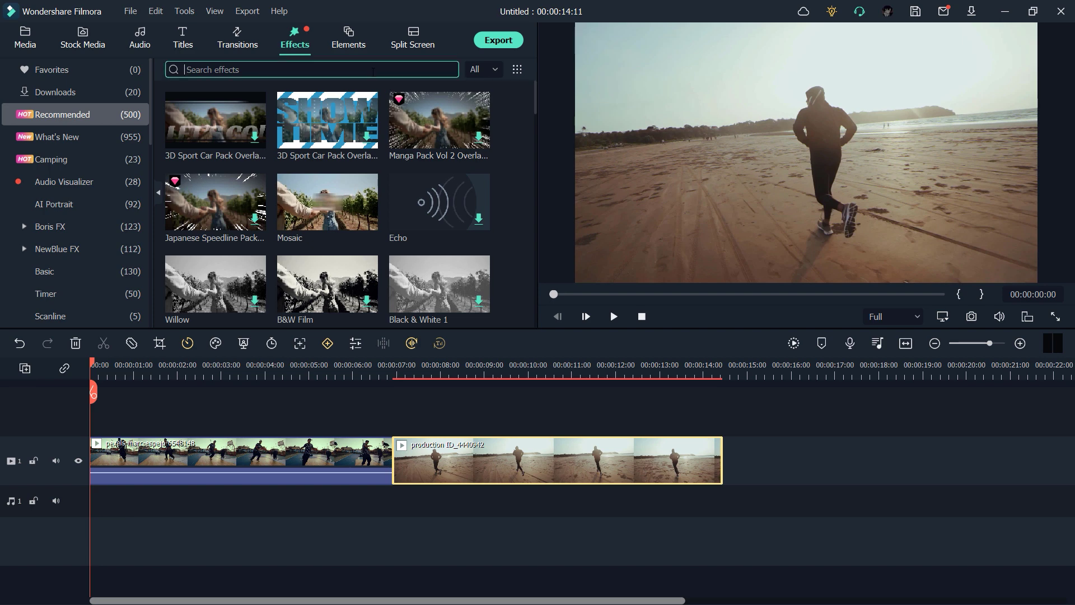
{"action": "left_click", "coordinate": [373, 72]}
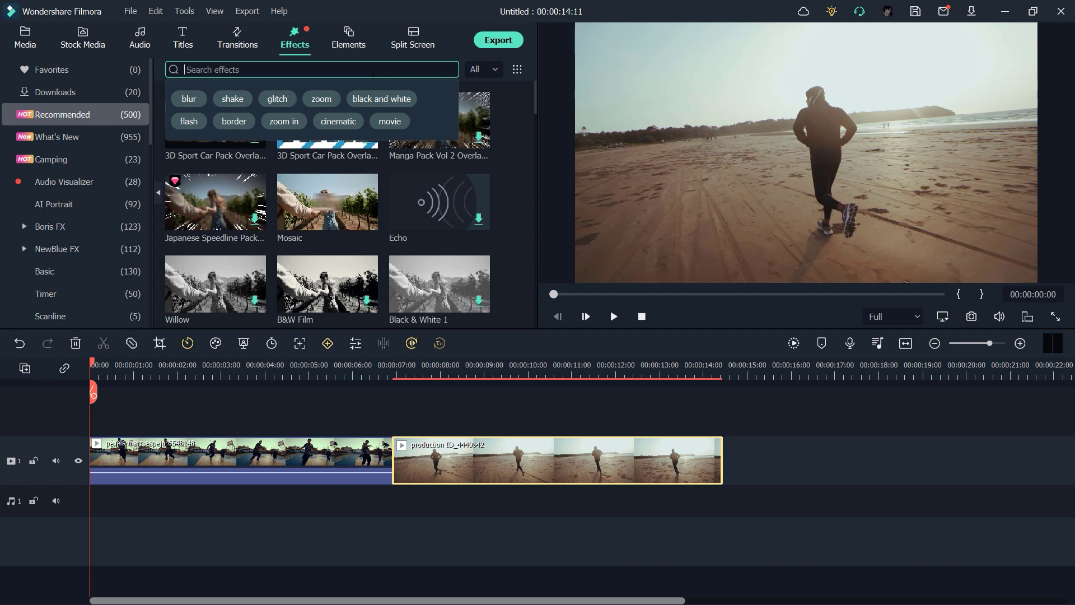
{"action": "type", "text": "Shake"}
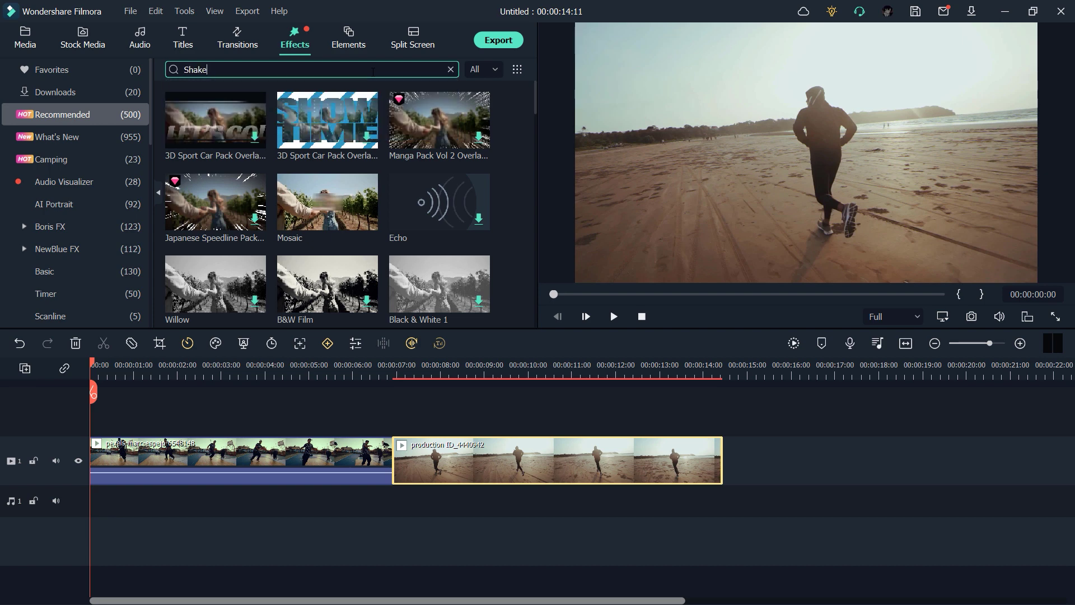
{"action": "key", "text": "Return"}
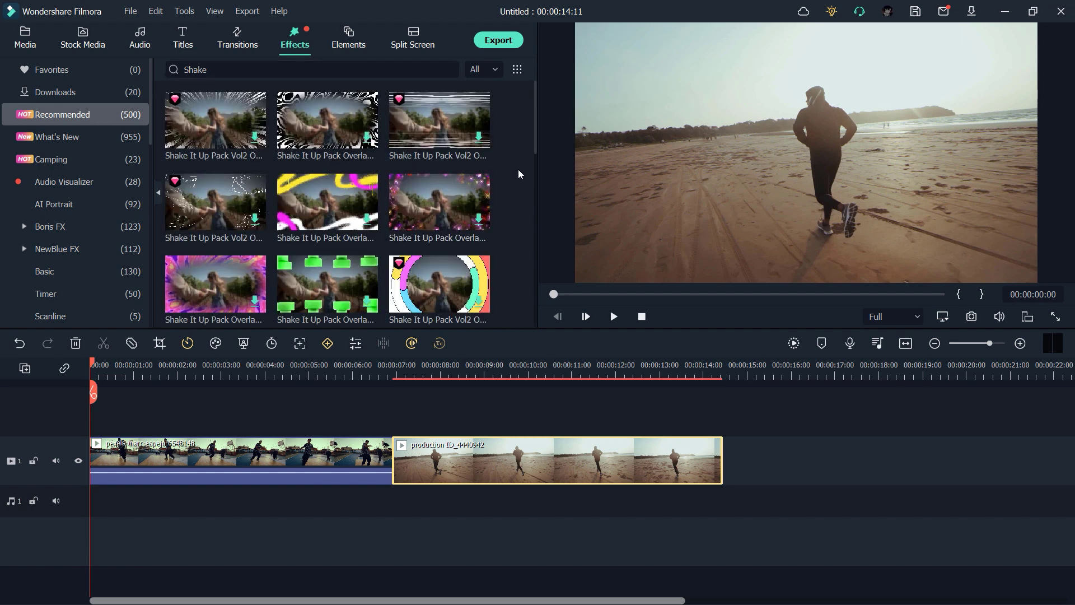
{"action": "scroll", "coordinate": [526, 170], "scroll_direction": "down", "scroll_amount": 5}
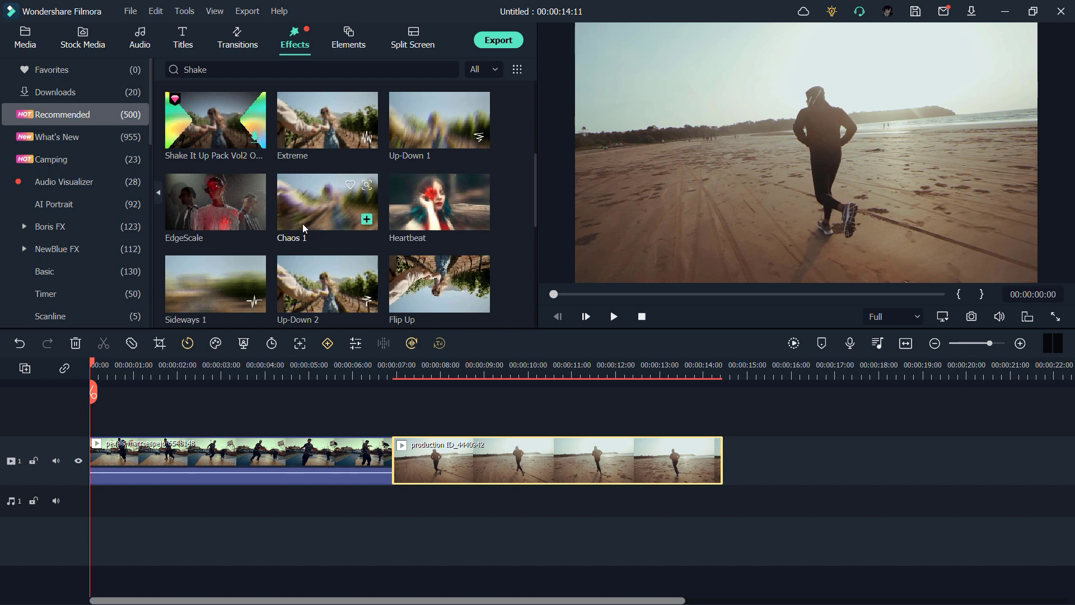
- Drop Chaos 1 on track 2 over the clip cut and preview it full screen from 00:00:04:12
{"action": "left_click_drag", "start_coordinate": [303, 223], "coordinate": [325, 414]}
{"action": "left_click", "coordinate": [393, 365]}
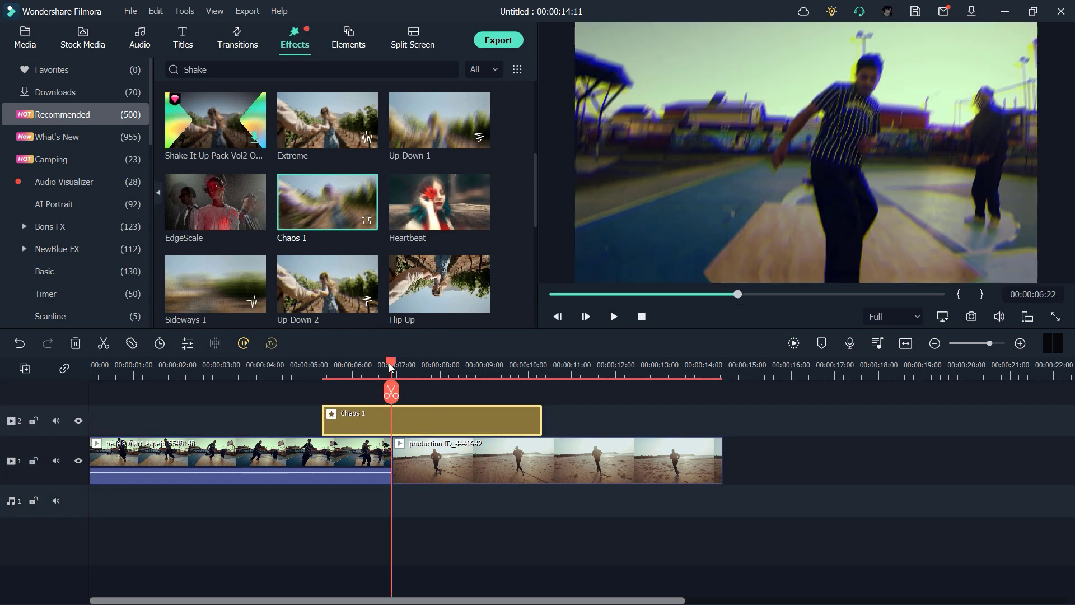
{"action": "left_click_drag", "start_coordinate": [394, 367], "coordinate": [286, 365]}
{"action": "left_click", "coordinate": [1056, 316]}
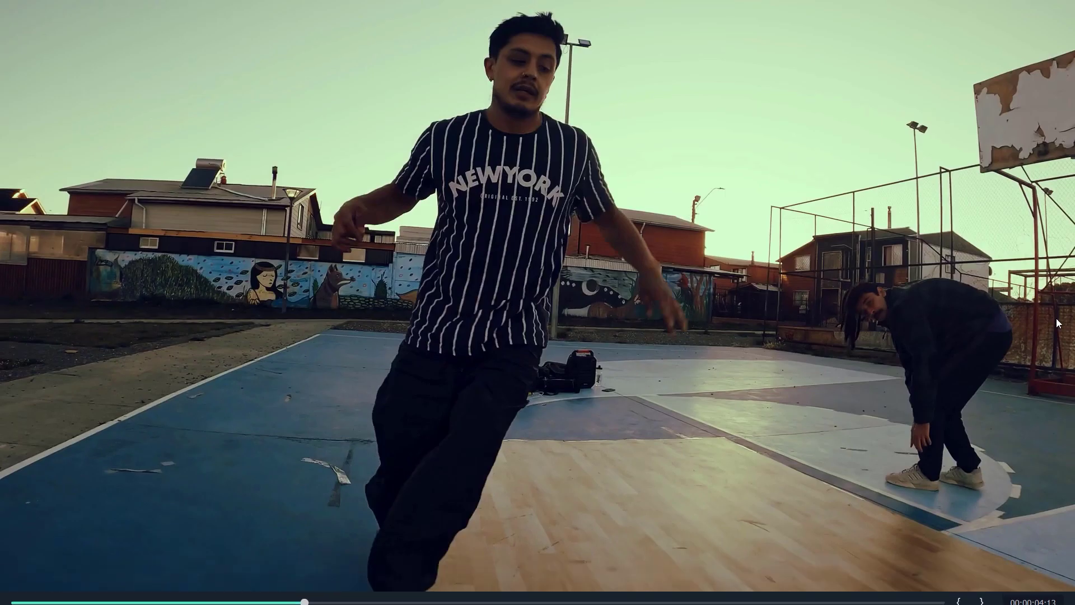
{"action": "key", "text": "space"}
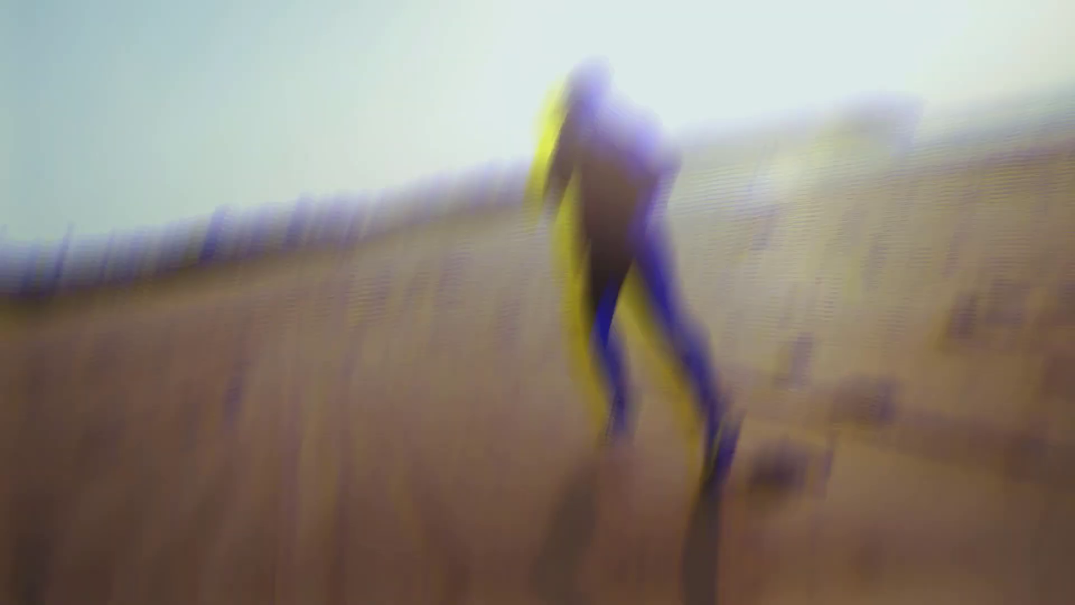
{"action": "key", "text": "Escape"}
- Trim the Chaos 1 clip from both ends so its end falls near 00:00:07:07
{"action": "double_click", "coordinate": [430, 430]}
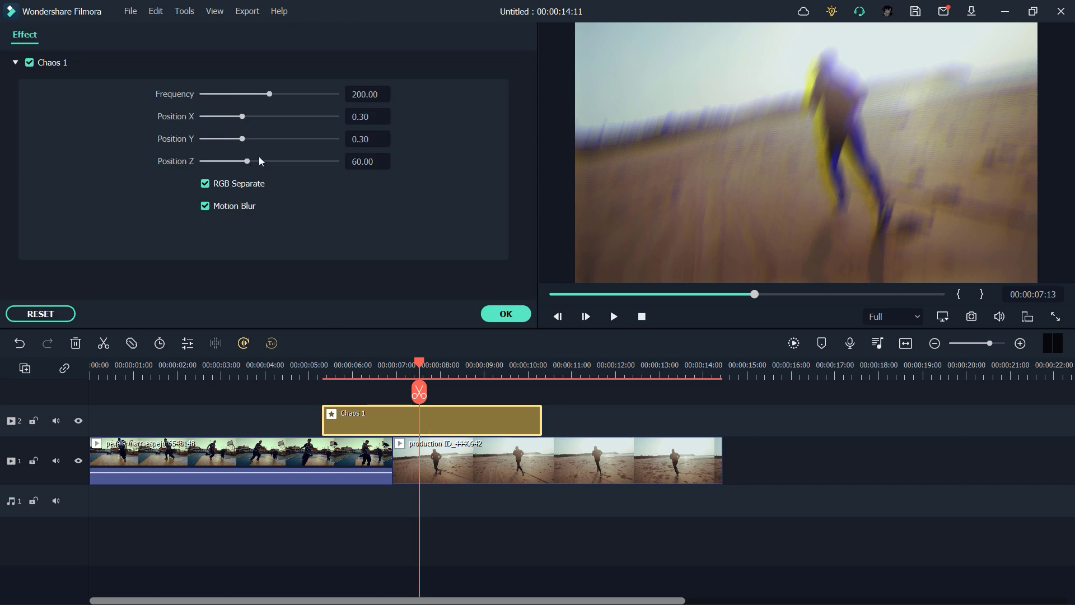
{"action": "left_click_drag", "start_coordinate": [541, 420], "coordinate": [440, 421]}
{"action": "left_click_drag", "start_coordinate": [419, 362], "coordinate": [393, 363]}
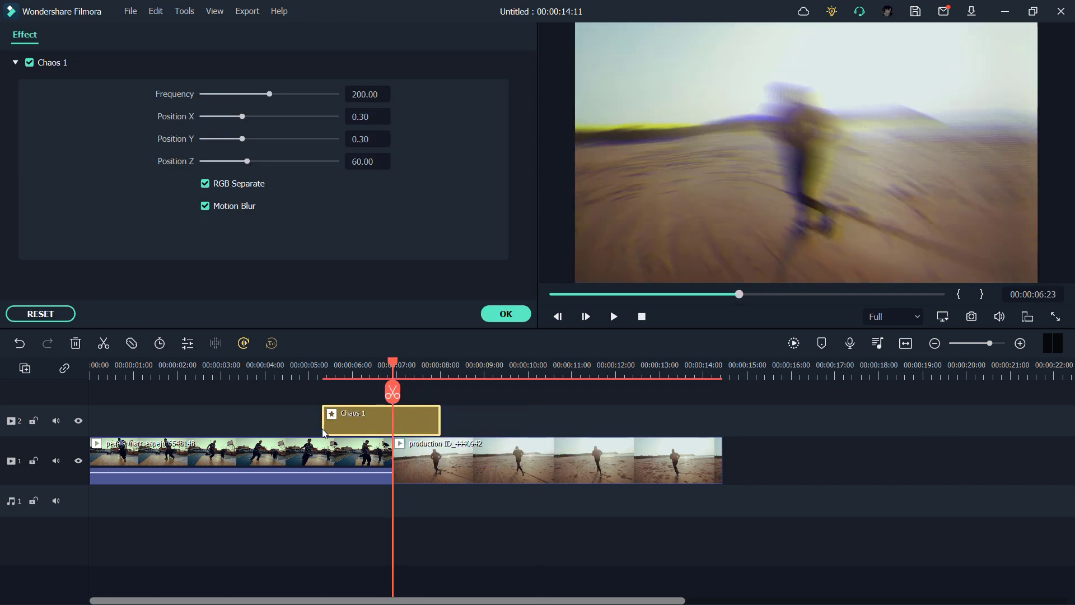
{"action": "left_click_drag", "start_coordinate": [325, 420], "coordinate": [360, 420]}
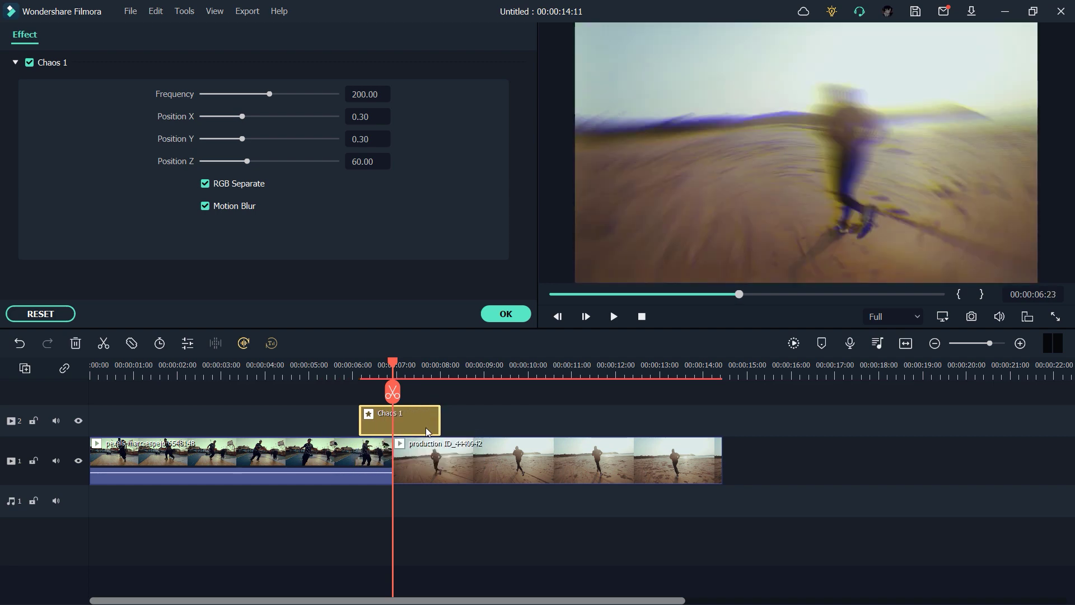
{"action": "mouse_move", "coordinate": [436, 421]}
{"action": "left_mouse_down"}
{"action": "mouse_move", "coordinate": [387, 423]}
{"action": "mouse_move", "coordinate": [424, 421]}
{"action": "left_mouse_up"}
{"action": "scroll", "coordinate": [541, 378], "scroll_direction": "up", "scroll_amount": 3}
{"action": "scroll", "coordinate": [541, 379], "scroll_direction": "up", "scroll_amount": 1}
- Shift Chaos 1 right over the cut and preview it full screen from 00:00:05:22
{"action": "left_click", "coordinate": [231, 369]}
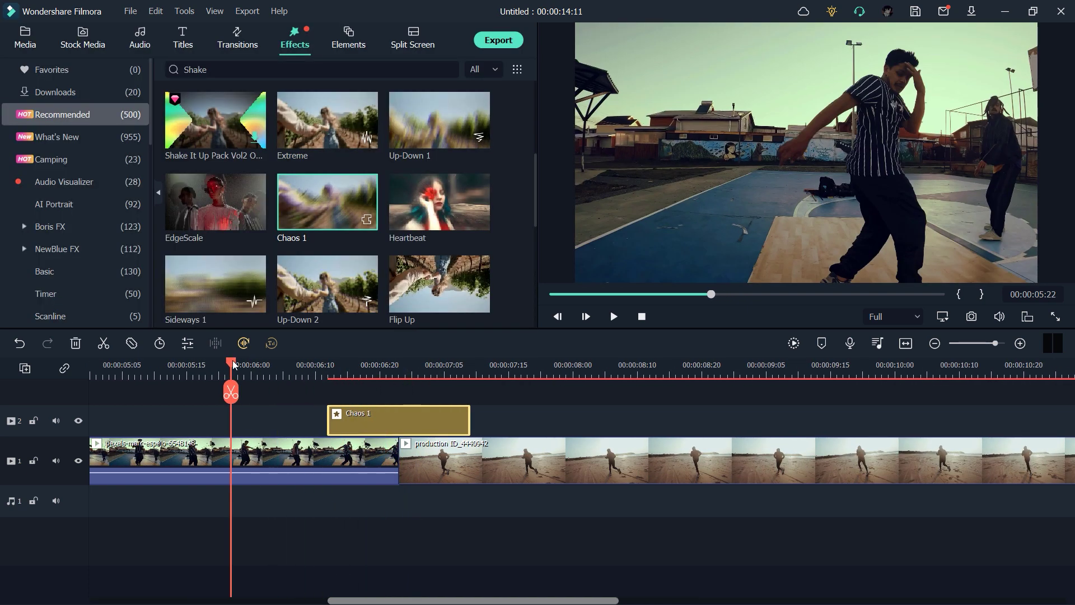
{"action": "left_click", "coordinate": [1056, 316]}
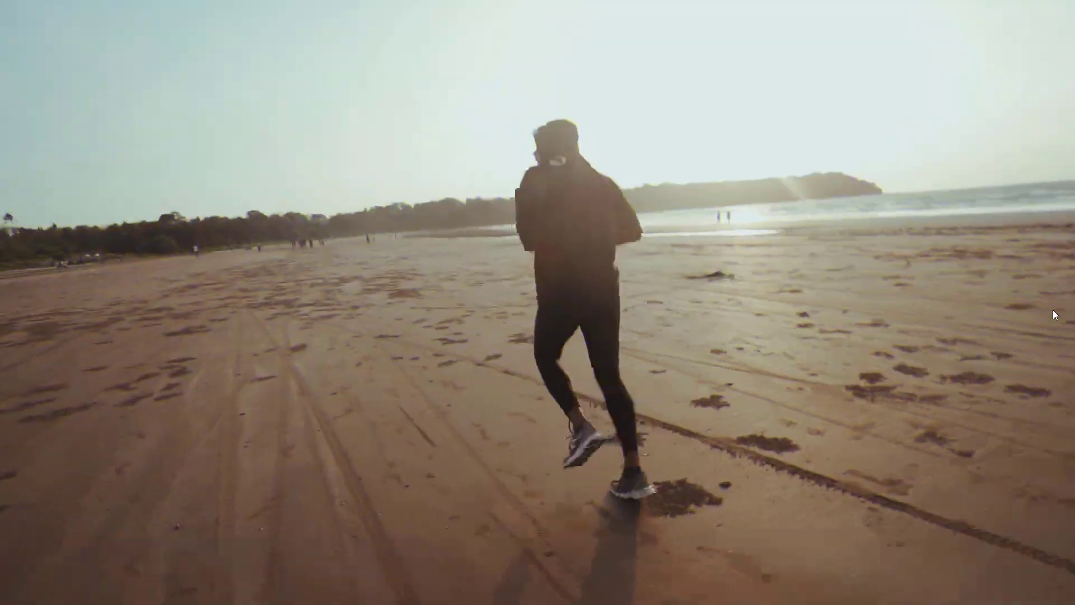
{"action": "key", "text": "Escape"}
- Uncheck RGB Separate in the Chaos 1 effect settings and confirm with OK
{"action": "double_click", "coordinate": [347, 421]}
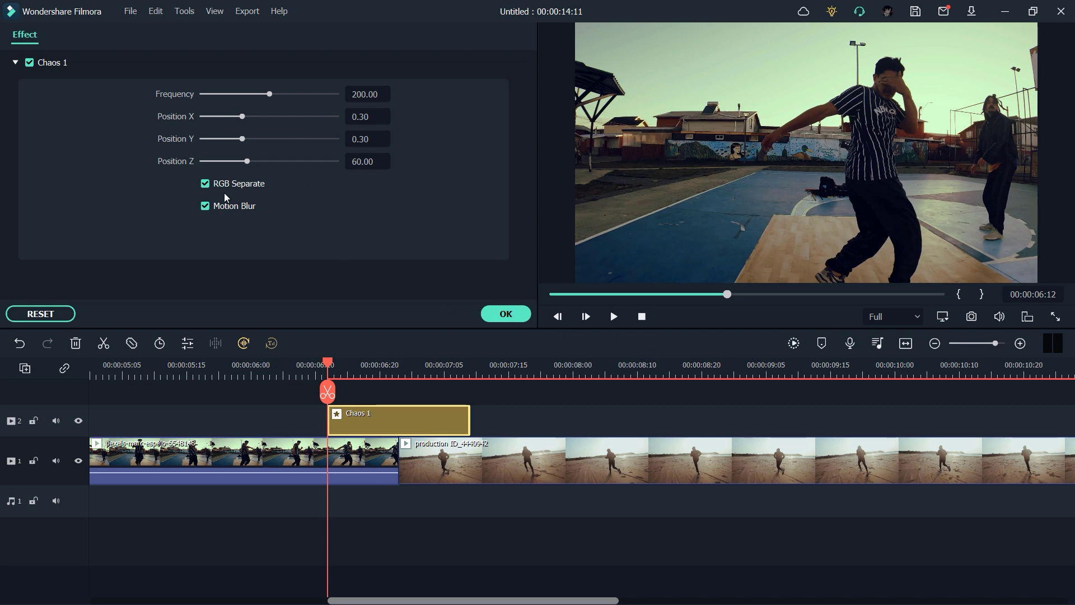
{"action": "left_click", "coordinate": [205, 184]}
{"action": "left_click", "coordinate": [512, 318]}
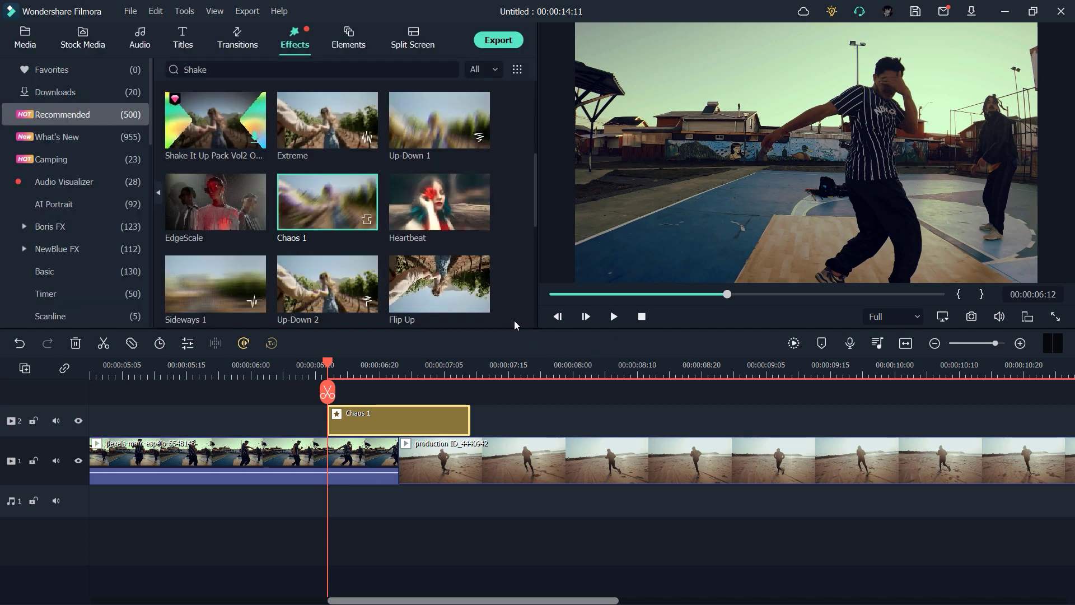
{"action": "mouse_move", "coordinate": [535, 175]}
{"action": "left_mouse_down"}
{"action": "mouse_move", "coordinate": [539, 247]}
{"action": "mouse_move", "coordinate": [539, 186]}
{"action": "left_mouse_up"}
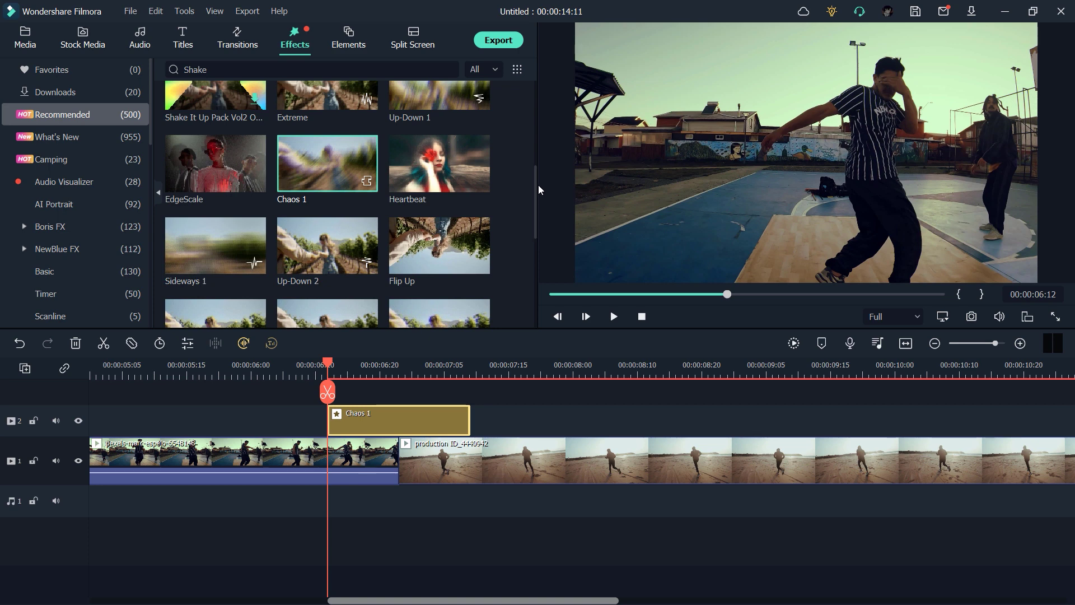